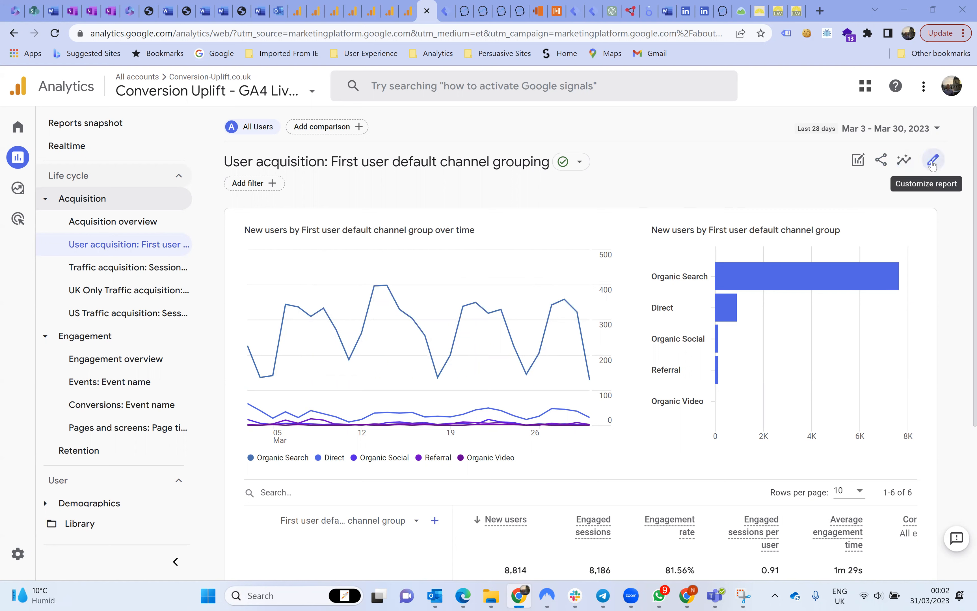
Customize the User acquisition report by adding the Session conversion rate metric and placing it directly above Conversions.
click(932, 164)
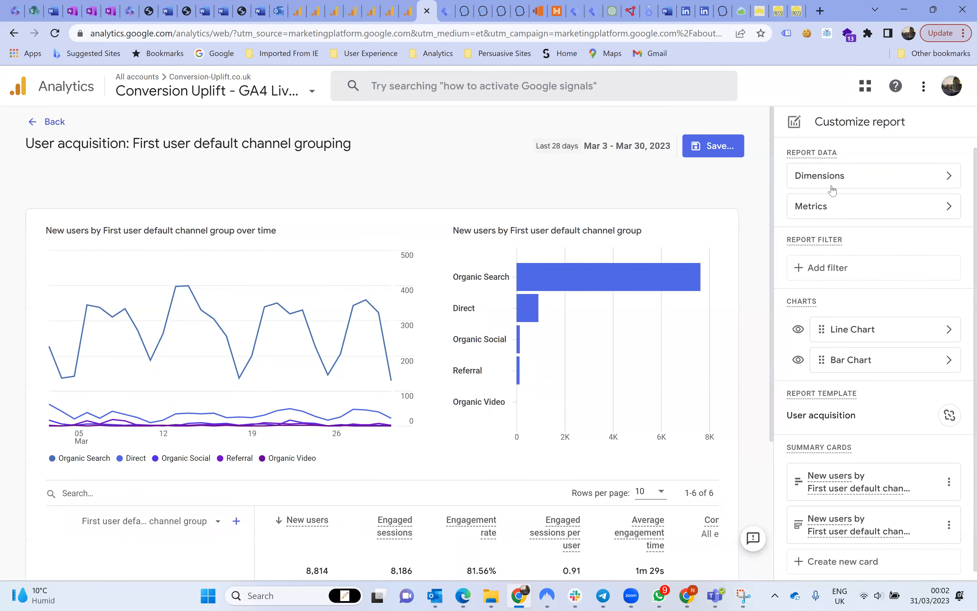
click(843, 208)
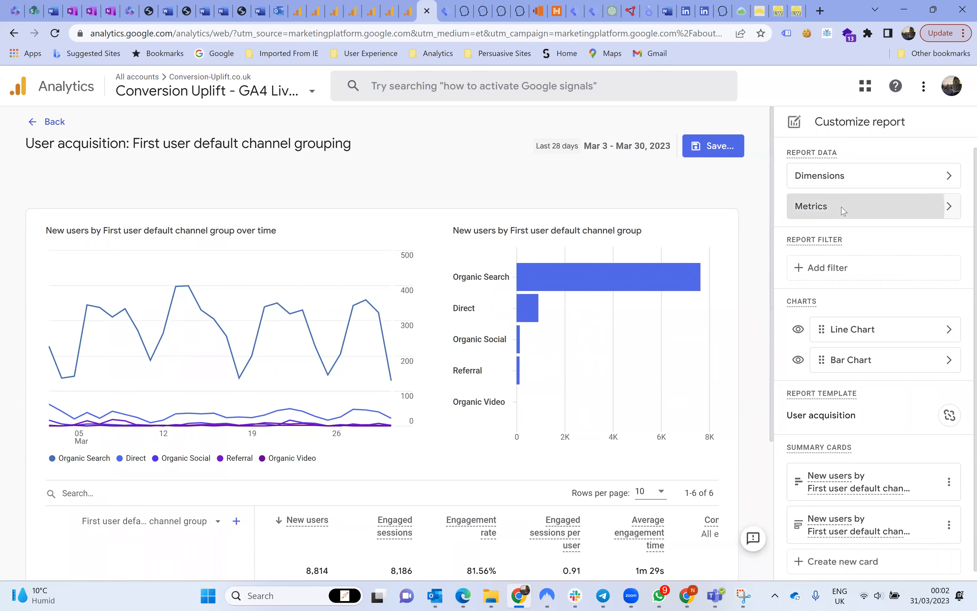
click(828, 369)
click(828, 369)
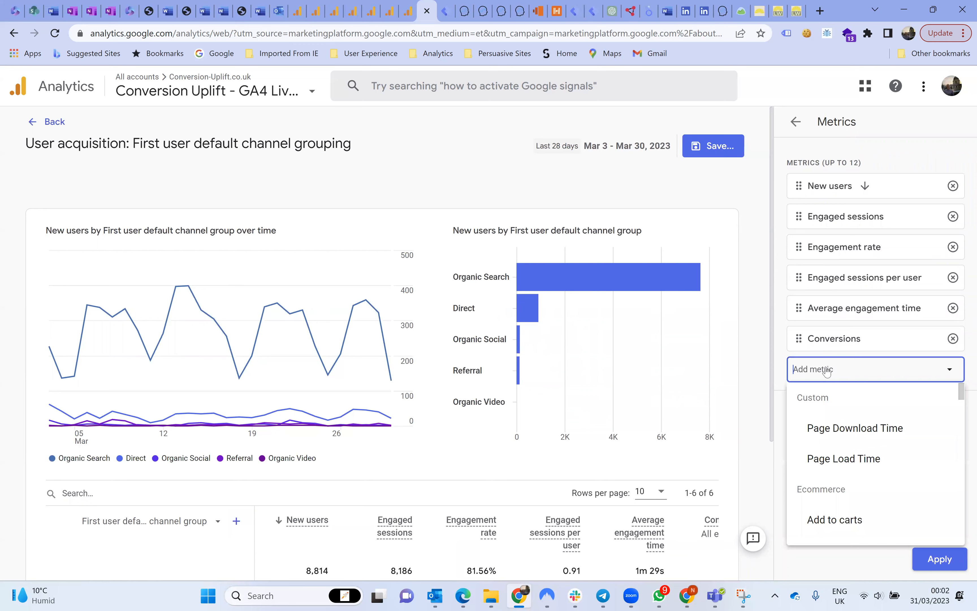
text(session c)
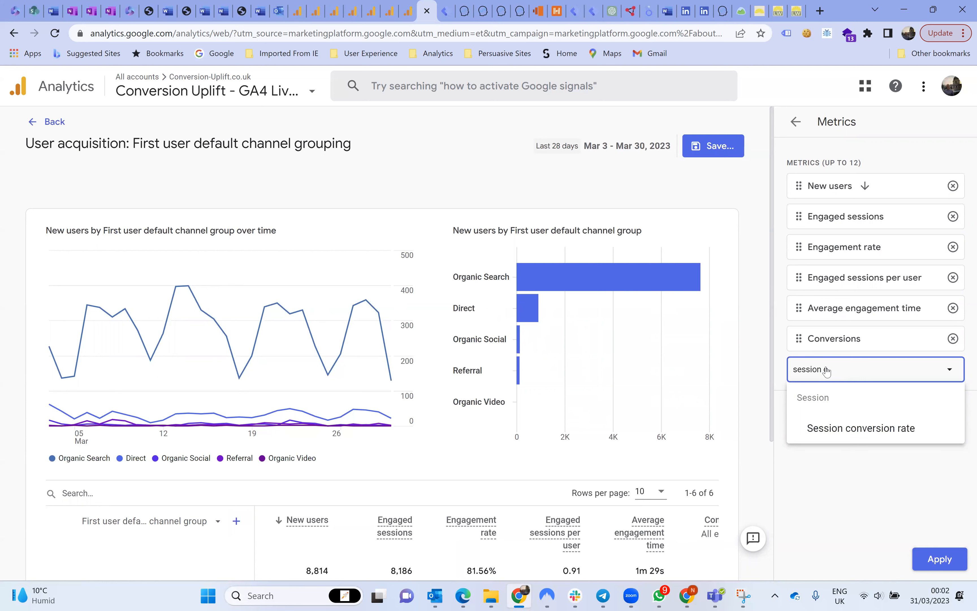
click(838, 426)
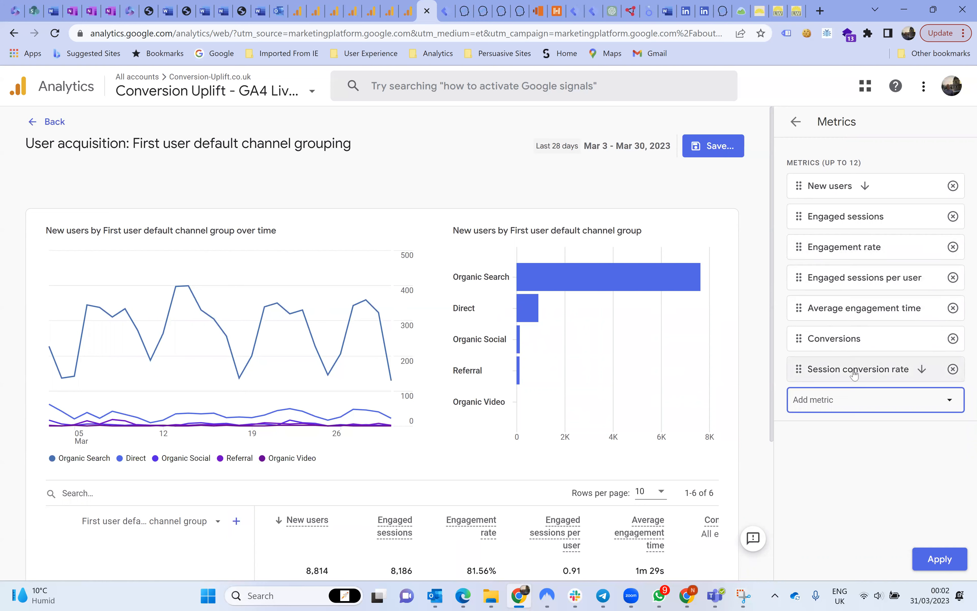
drag(854, 375, 856, 342)
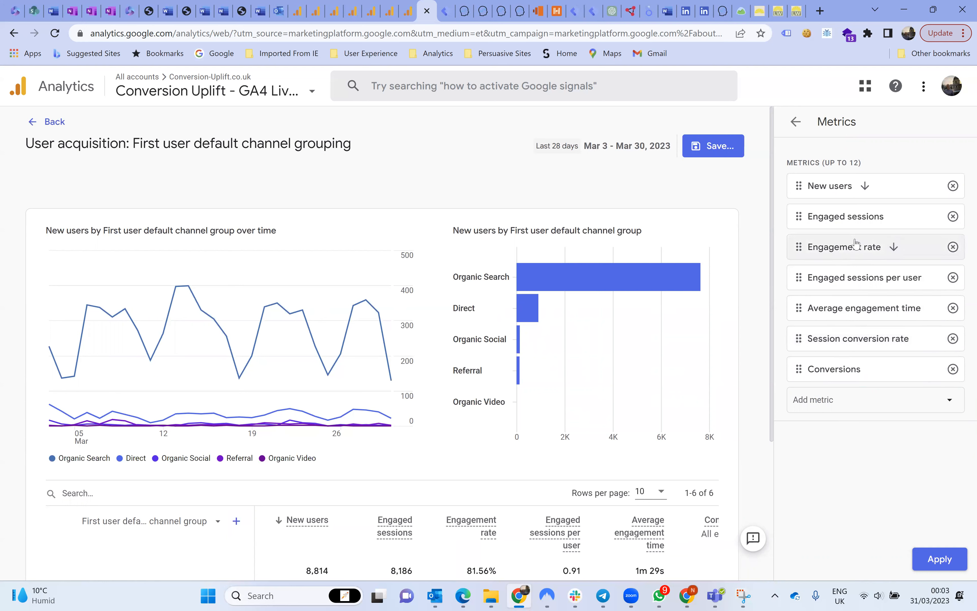
Add the Bounce rate metric, place it directly below New users, and apply the metric changes.
click(815, 402)
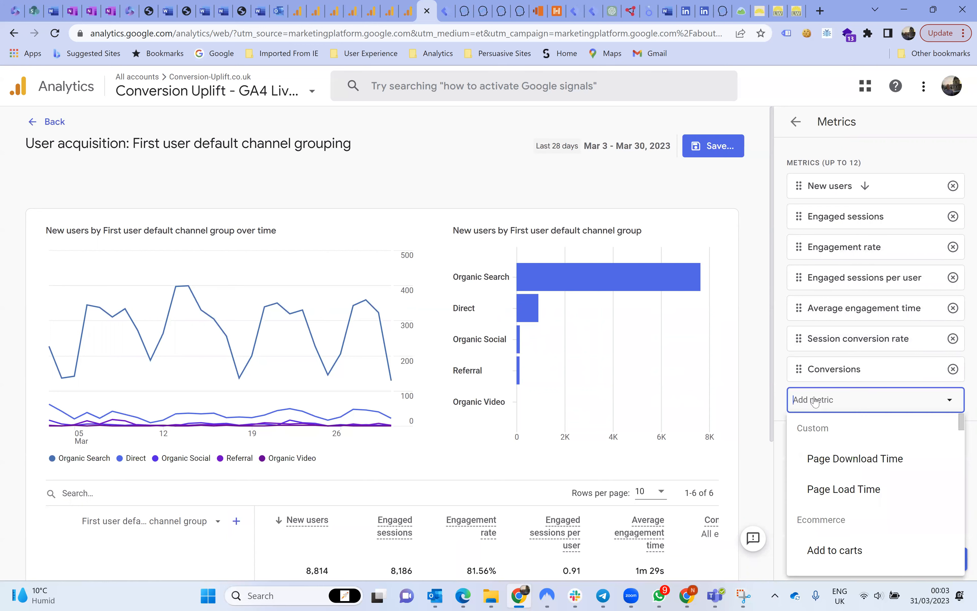
text(boun)
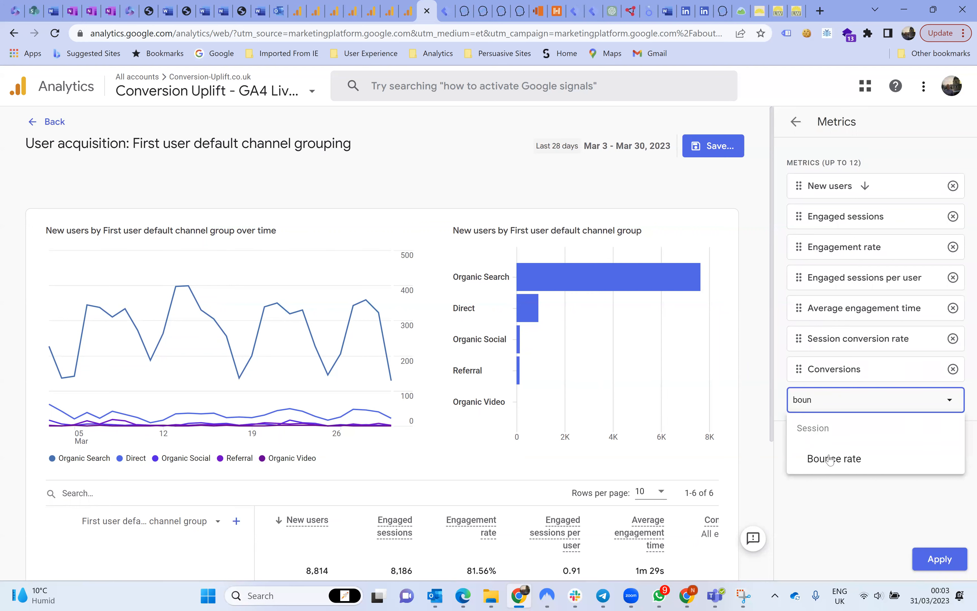
click(830, 465)
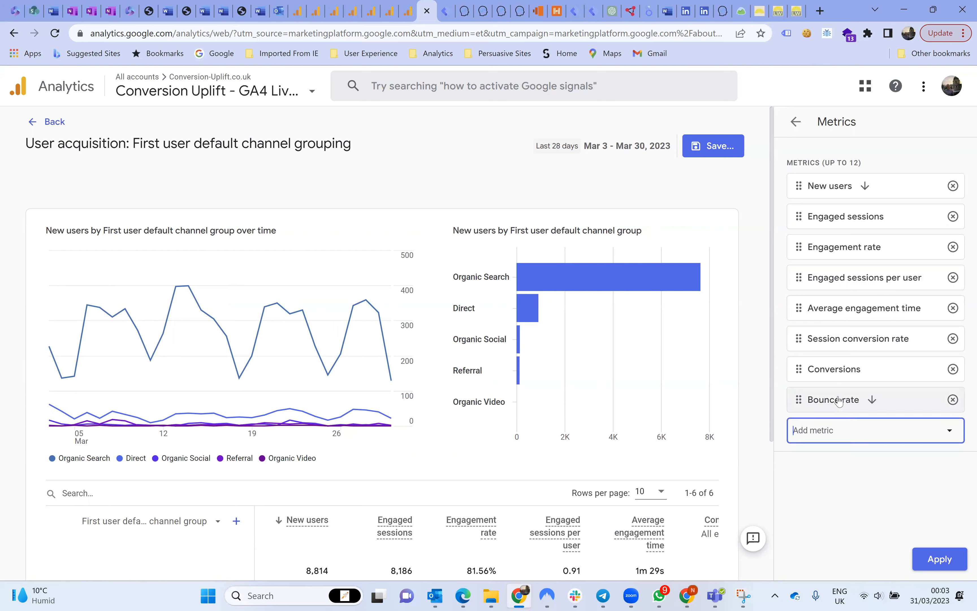
drag(839, 401, 839, 220)
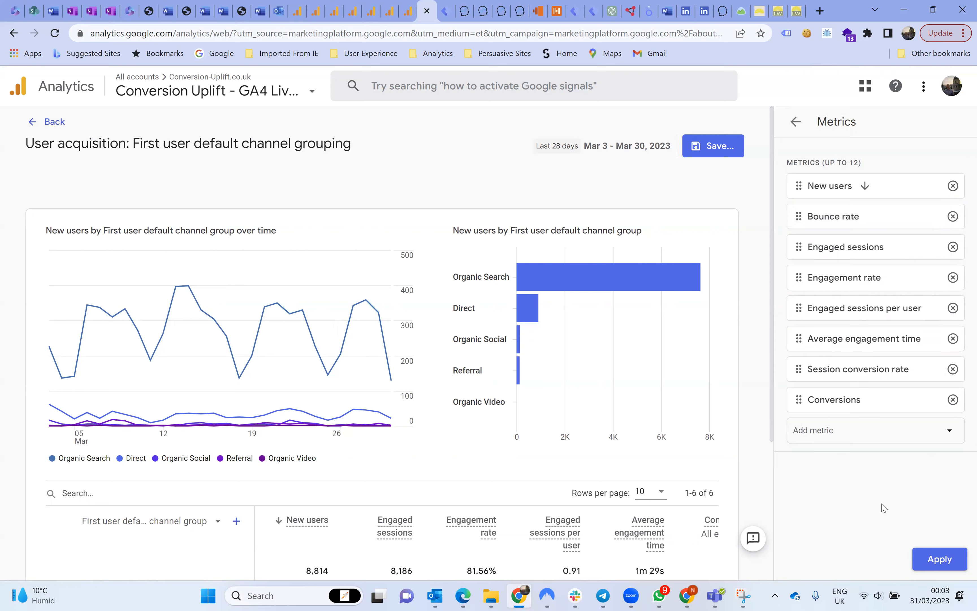
click(940, 563)
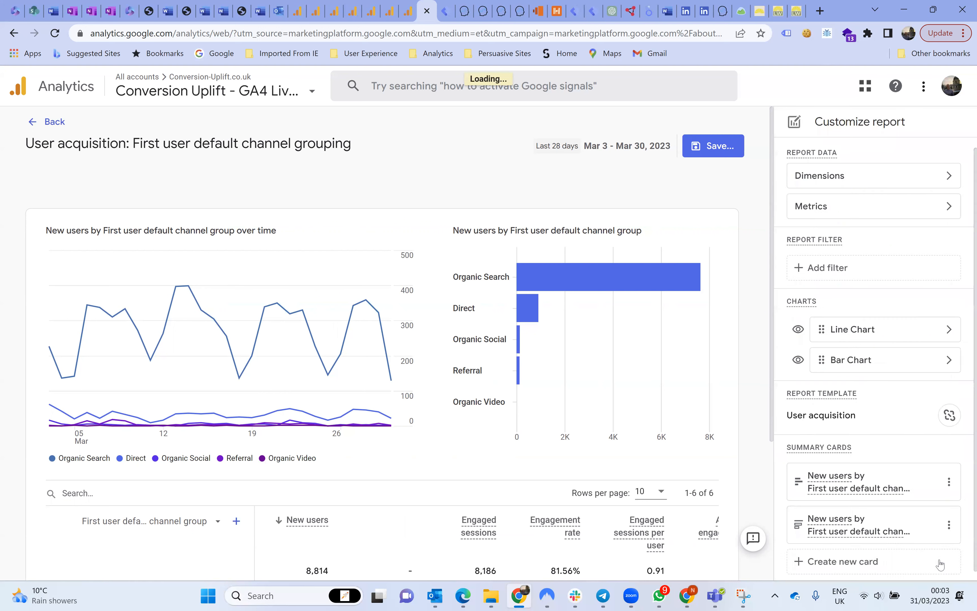
Review the report's primary dimensions without changing them, and hide the bar chart from the report.
click(834, 178)
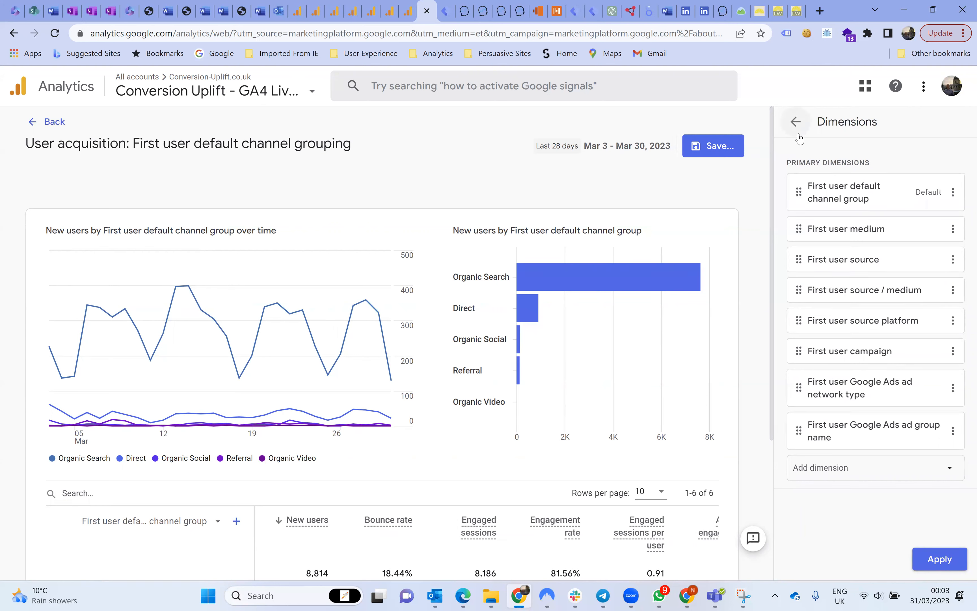
click(796, 123)
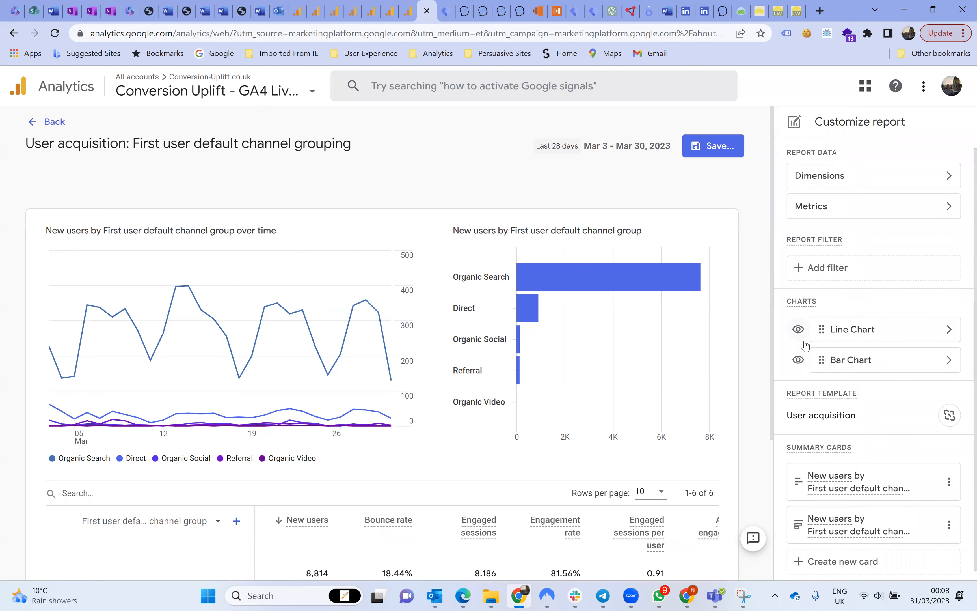
mouse_move(534, 272)
click(799, 362)
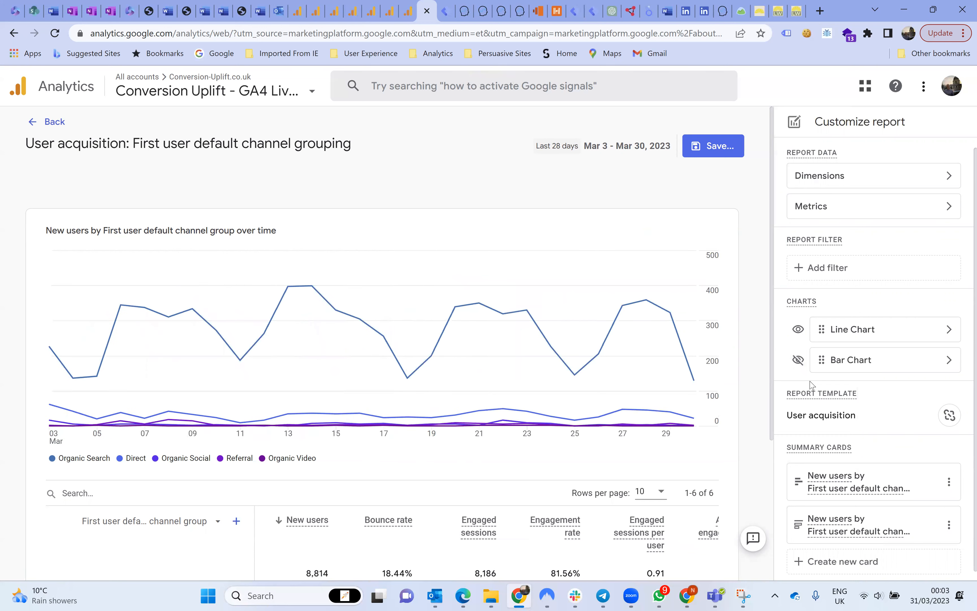
Save the changes to the current User acquisition report and return to the report view.
click(723, 148)
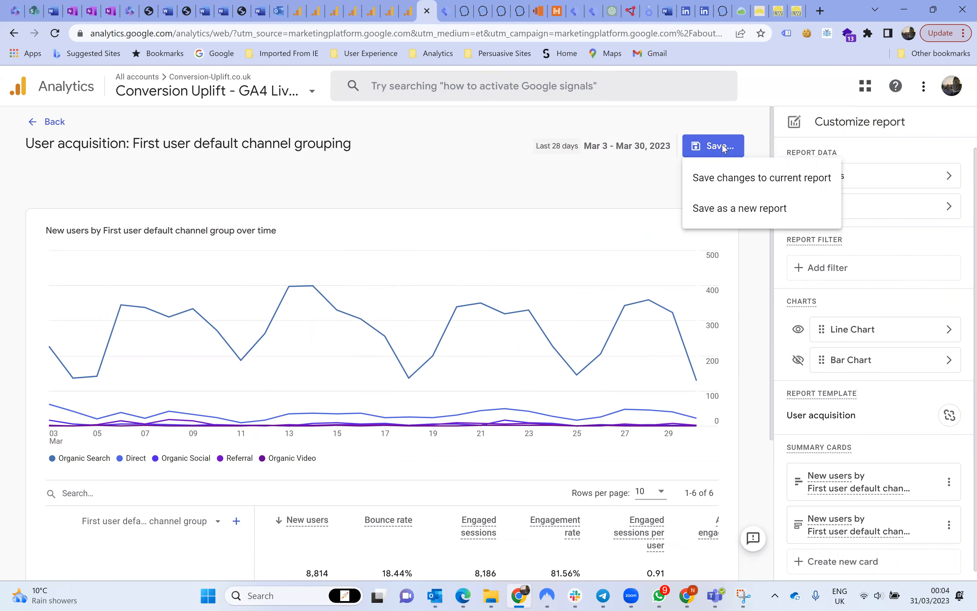
click(725, 181)
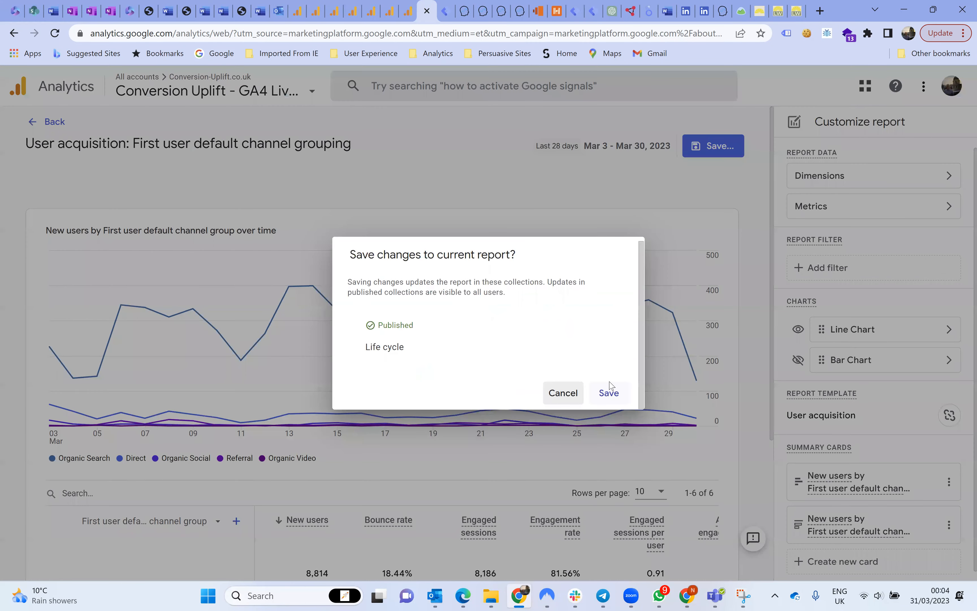
click(610, 391)
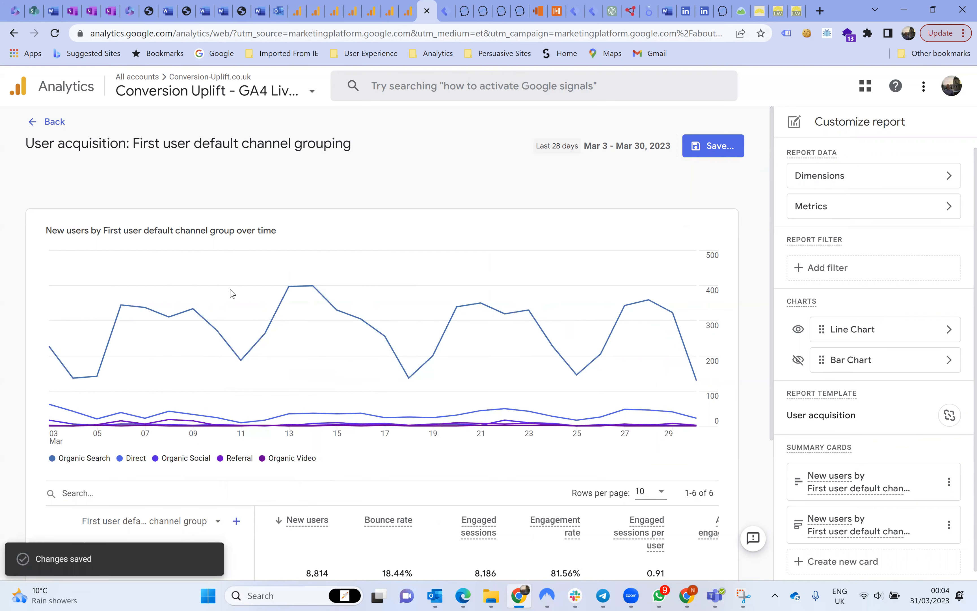
click(58, 126)
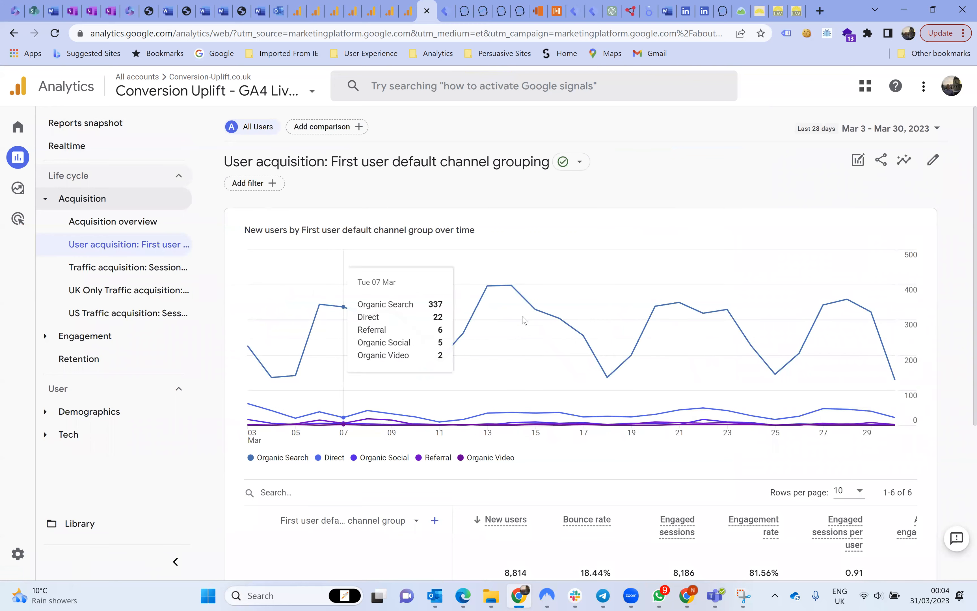
Examine the User acquisition table across all its metric columns, including Bounce rate and Session conversion rate.
scroll(709, 484, down, 1)
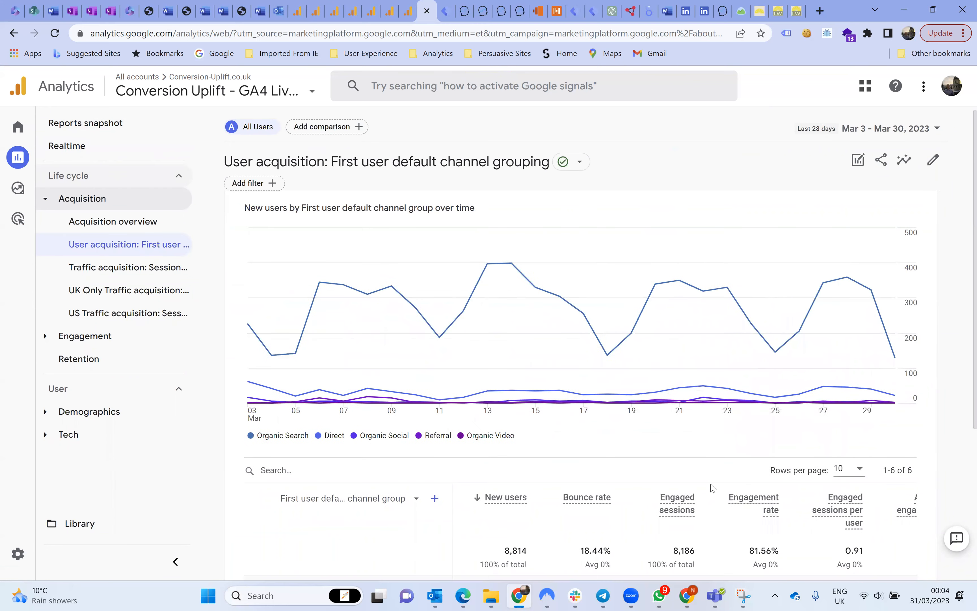
scroll(618, 451, down, 3)
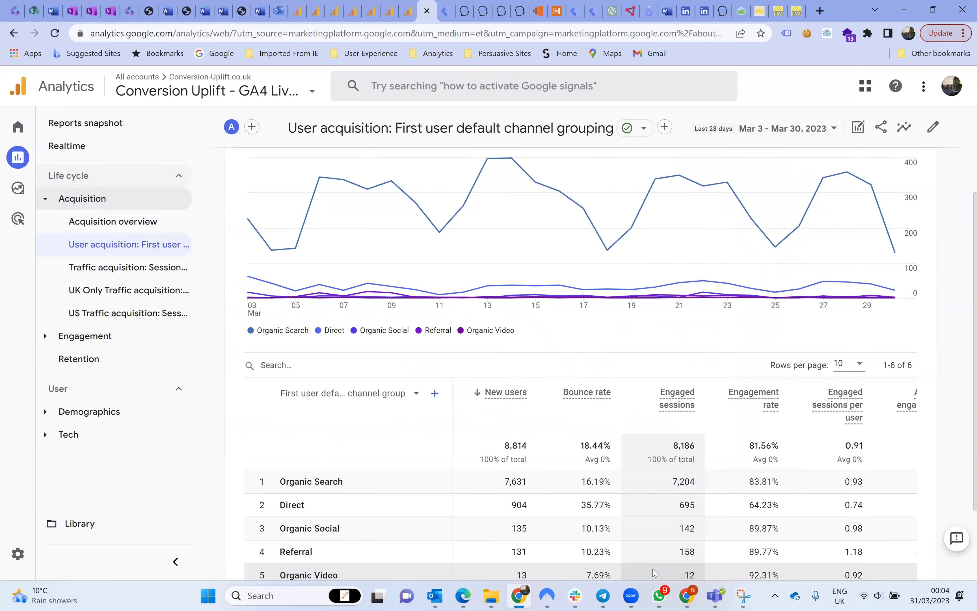
scroll(660, 546, down, 3)
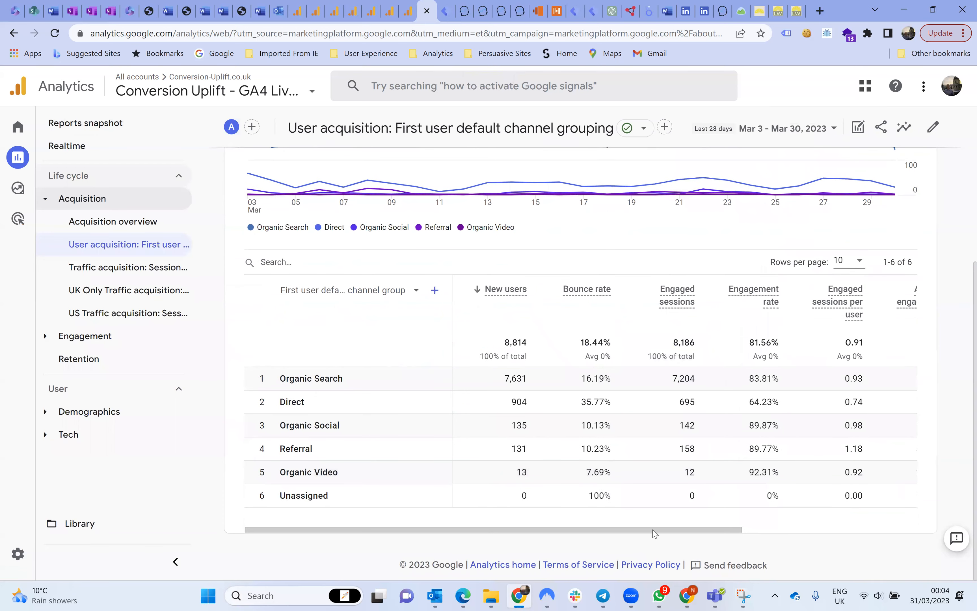
scroll(758, 532, right, 2)
scroll(758, 532, right, 2)
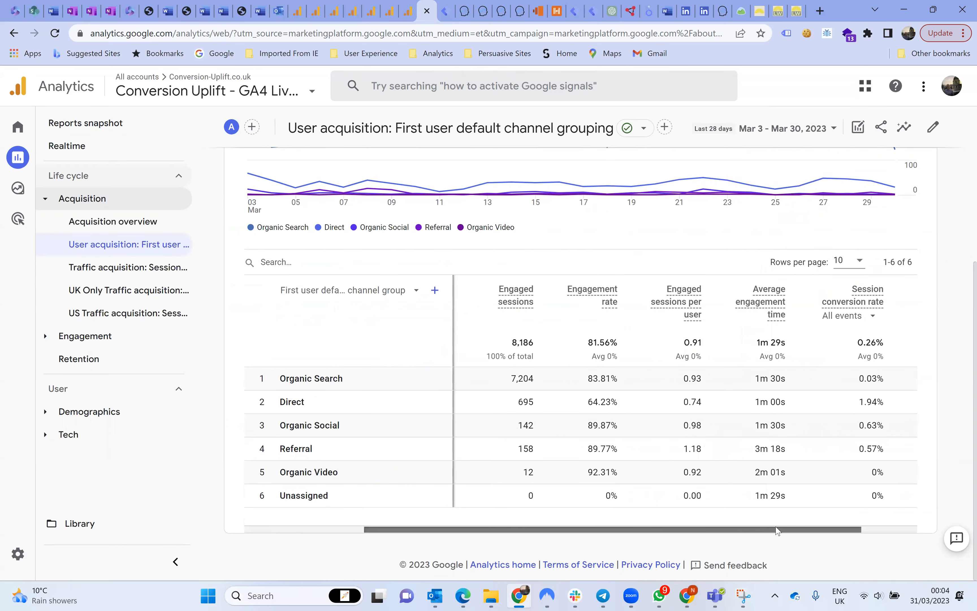
scroll(777, 530, right, 2)
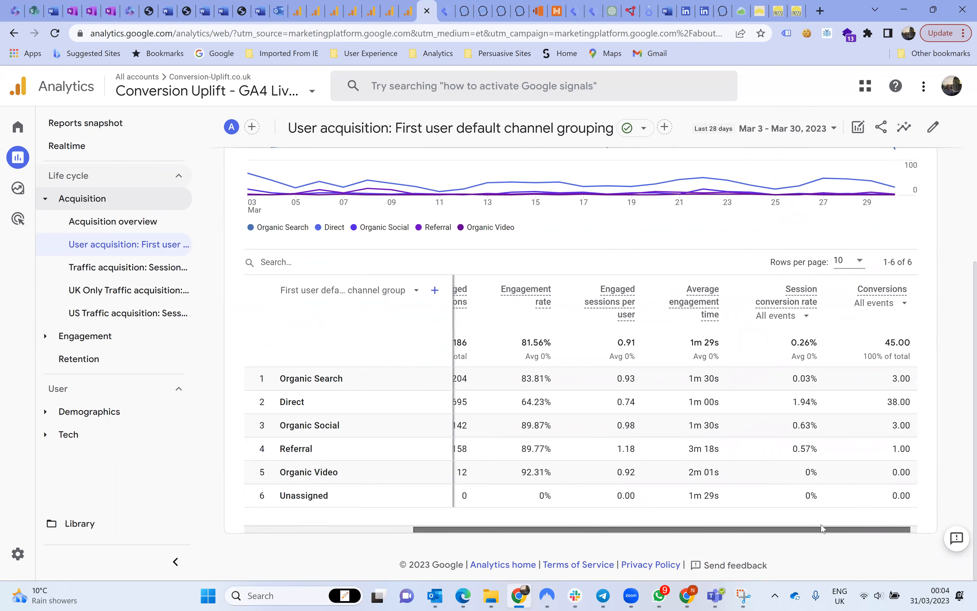
scroll(810, 531, left, 5)
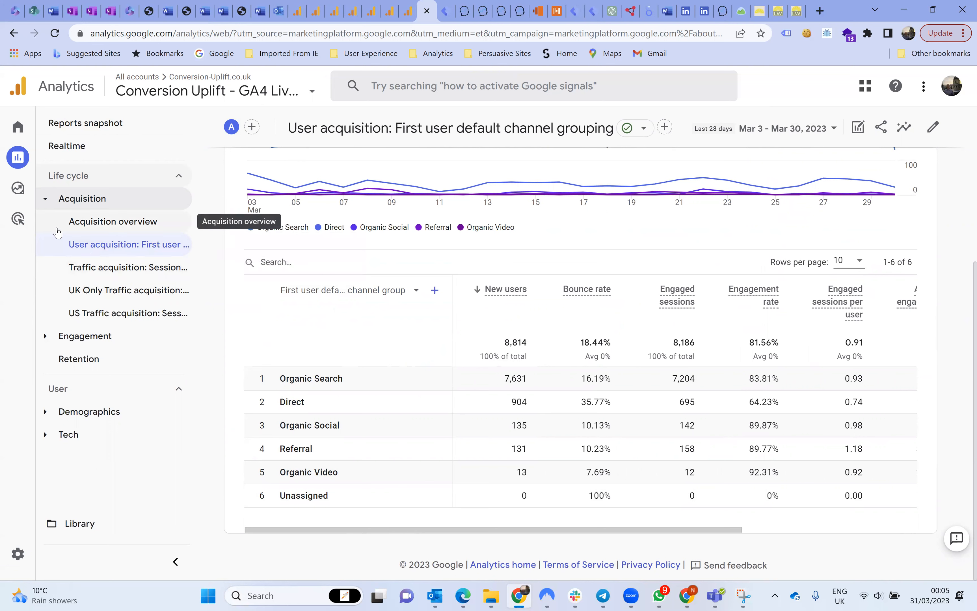
Open the Life cycle collection for editing from the report library.
mouse_move(30, 205)
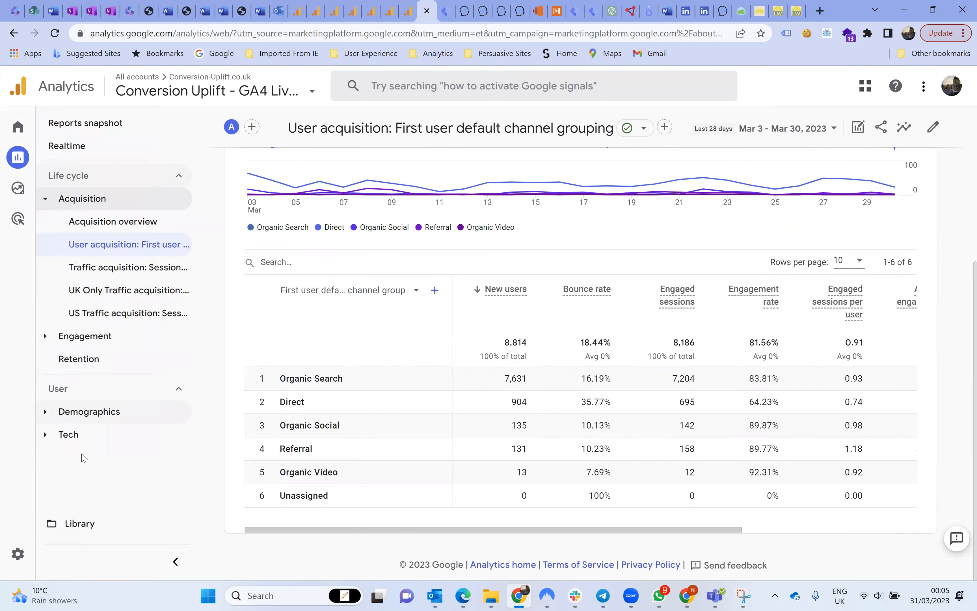
click(79, 524)
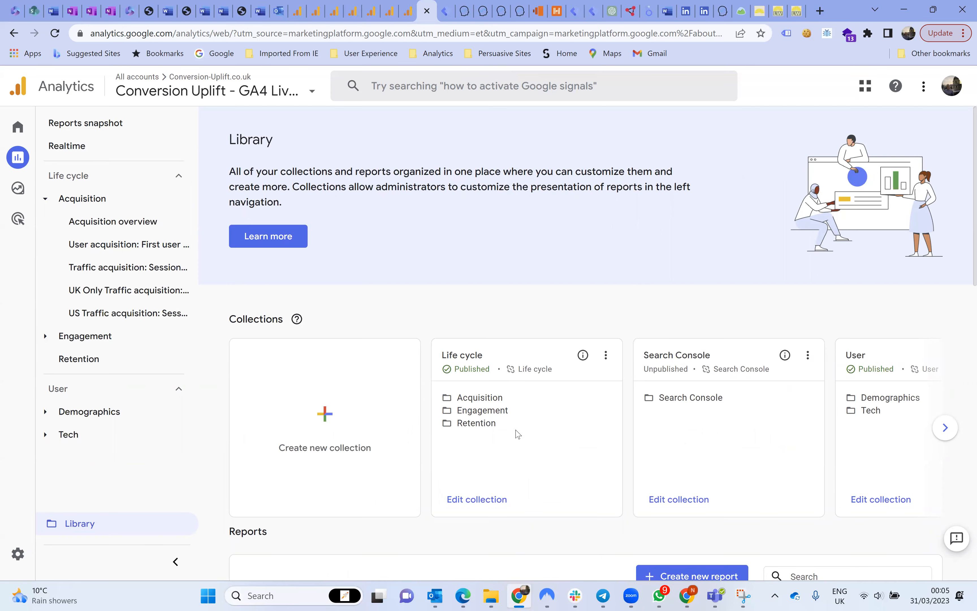
scroll(518, 435, down, 3)
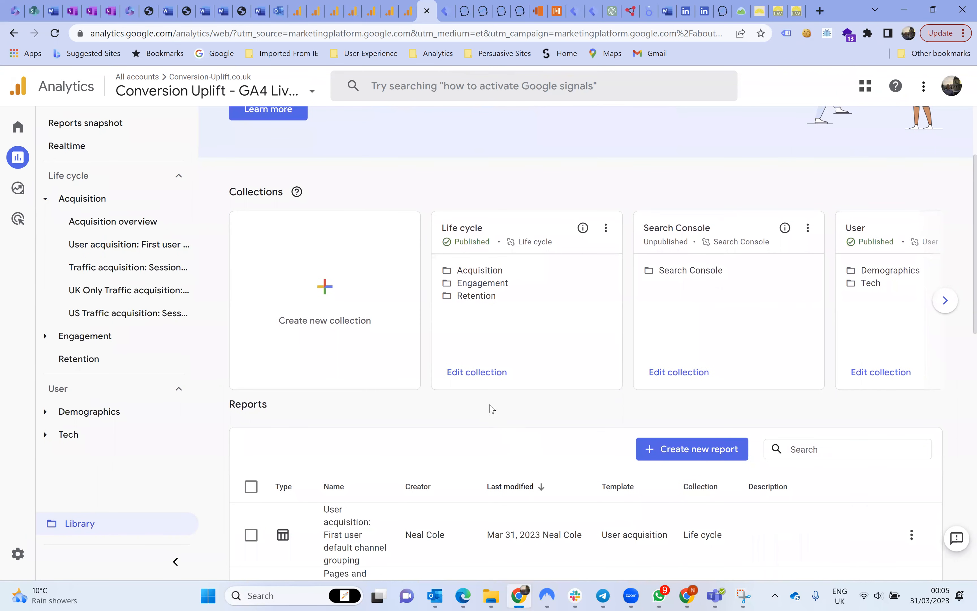
click(481, 376)
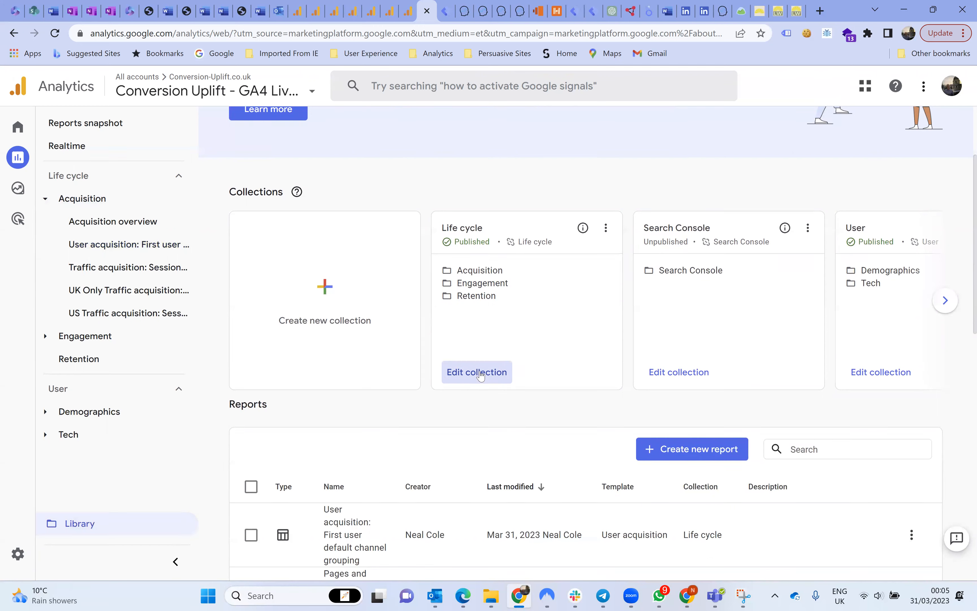
click(481, 376)
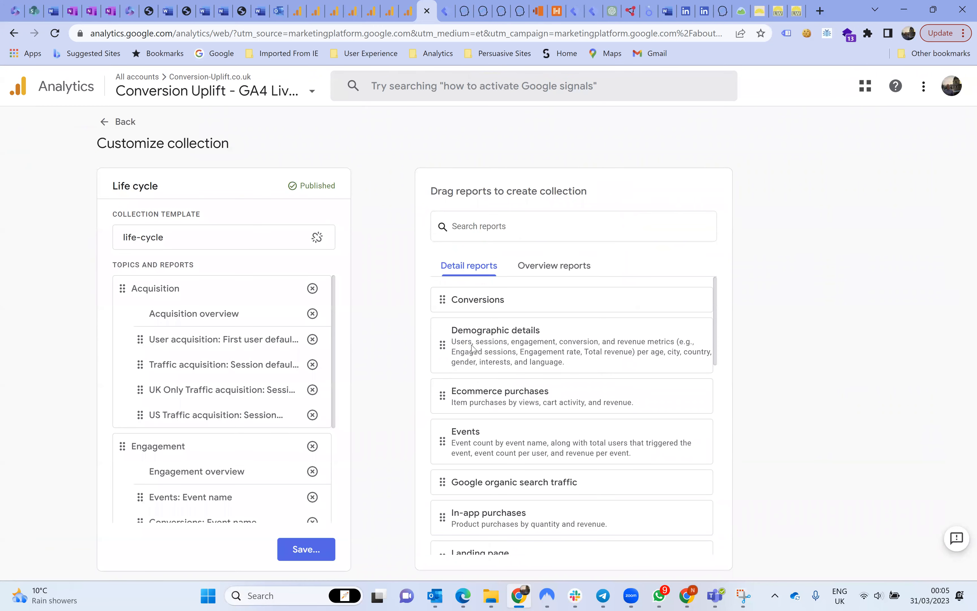
Add the Landing page detail report to the Engagement topic, below Pages and screens.
scroll(241, 432, down, 1)
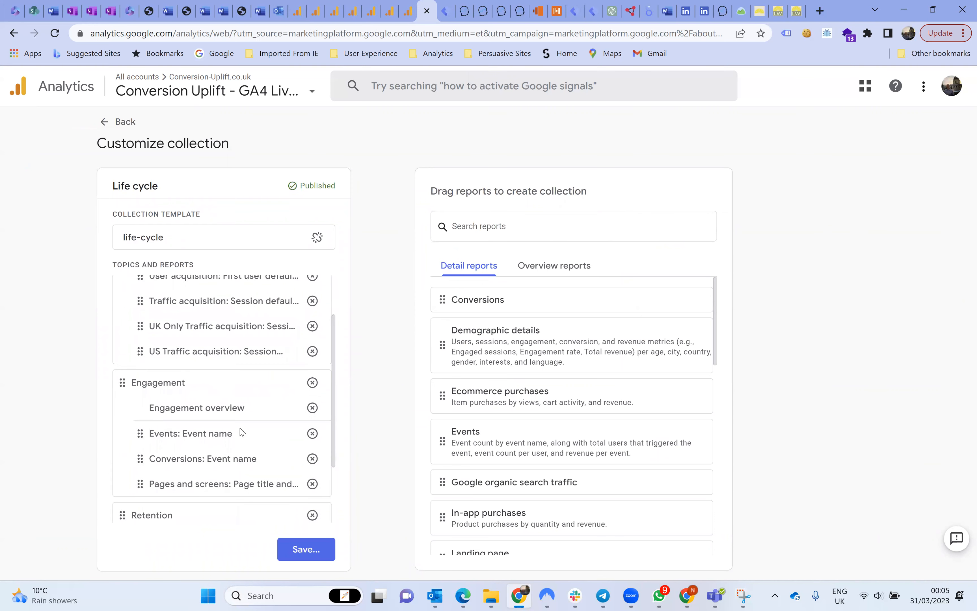
scroll(241, 432, down, 1)
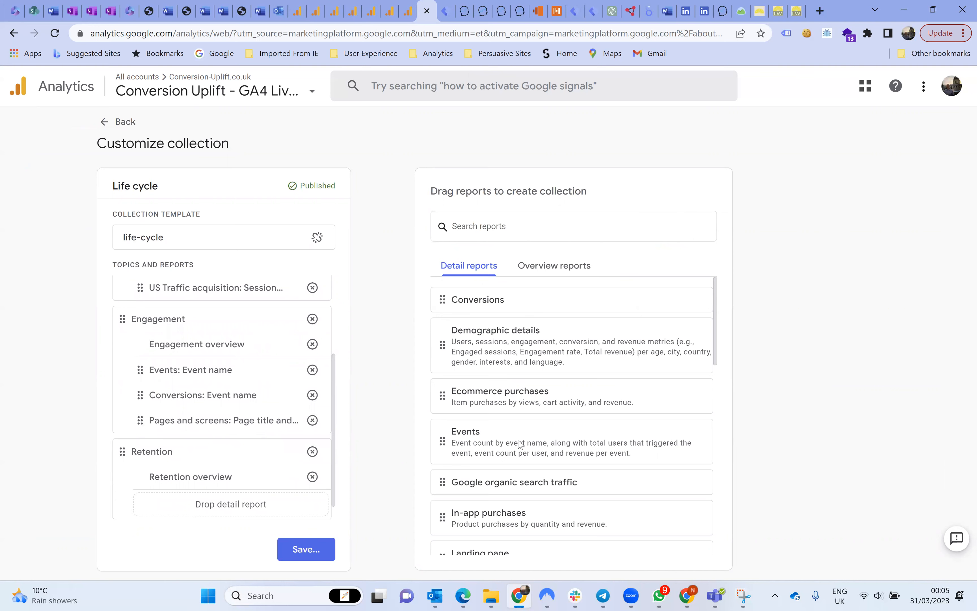
scroll(515, 440, down, 1)
scroll(512, 444, down, 3)
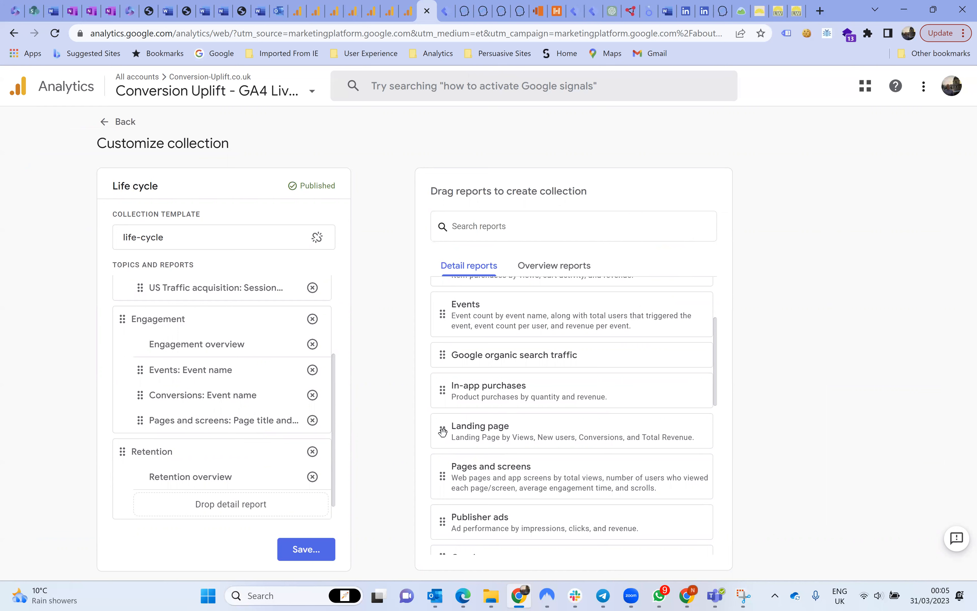
drag(443, 433, 143, 471)
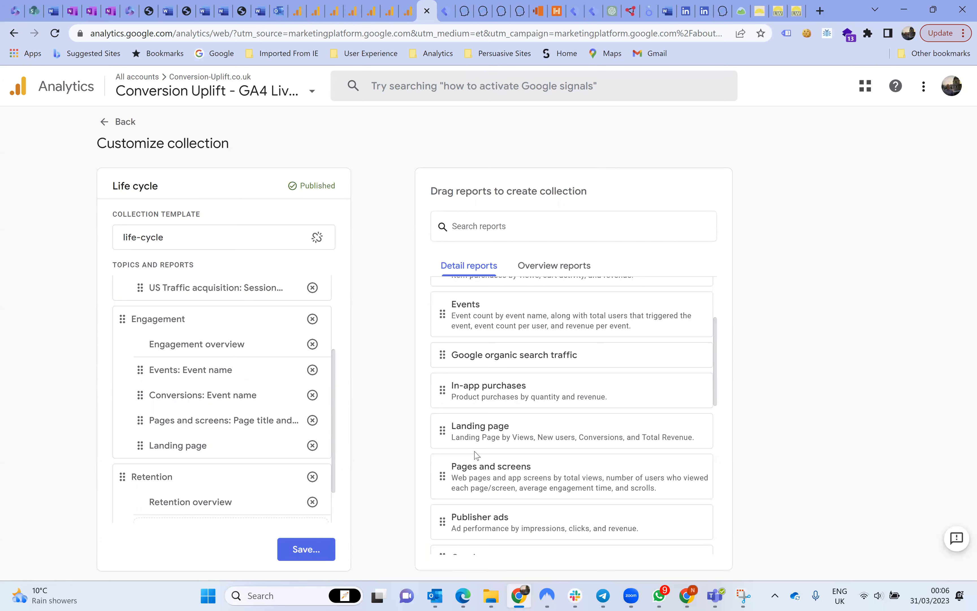
Save the changes to the current Life cycle collection and return to the report library.
scroll(476, 456, down, 1)
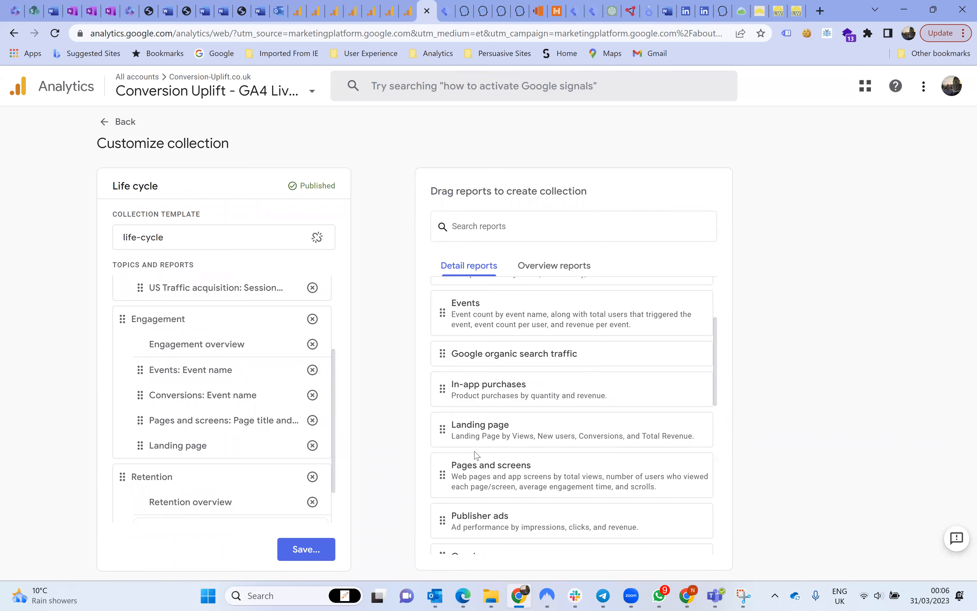
scroll(477, 455, down, 1)
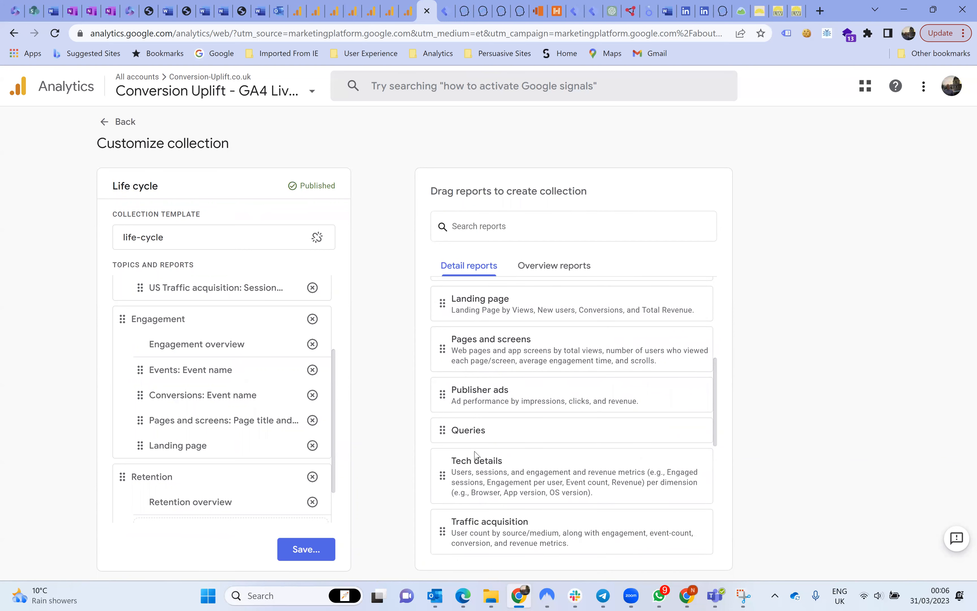
scroll(477, 455, up, 2)
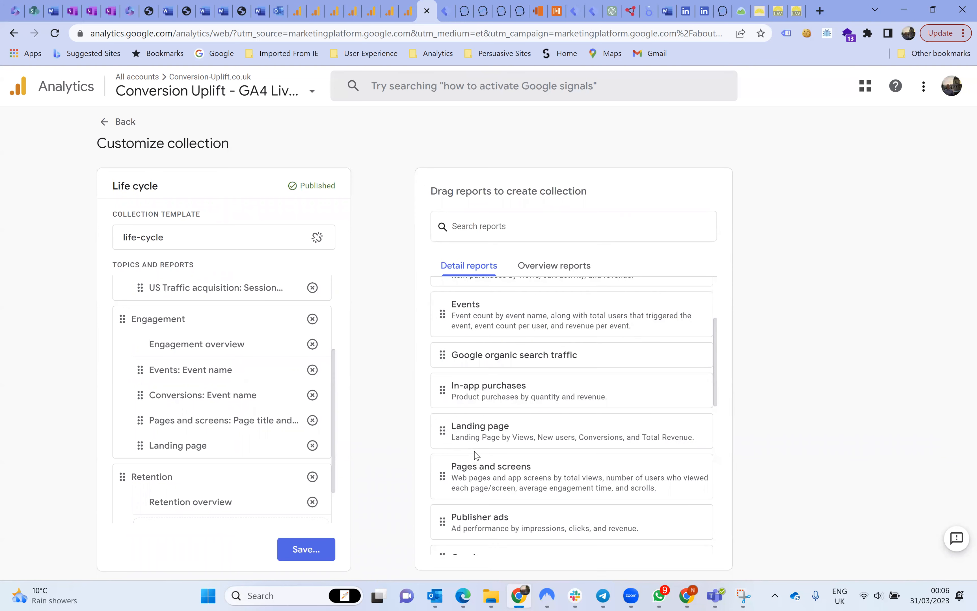
click(313, 552)
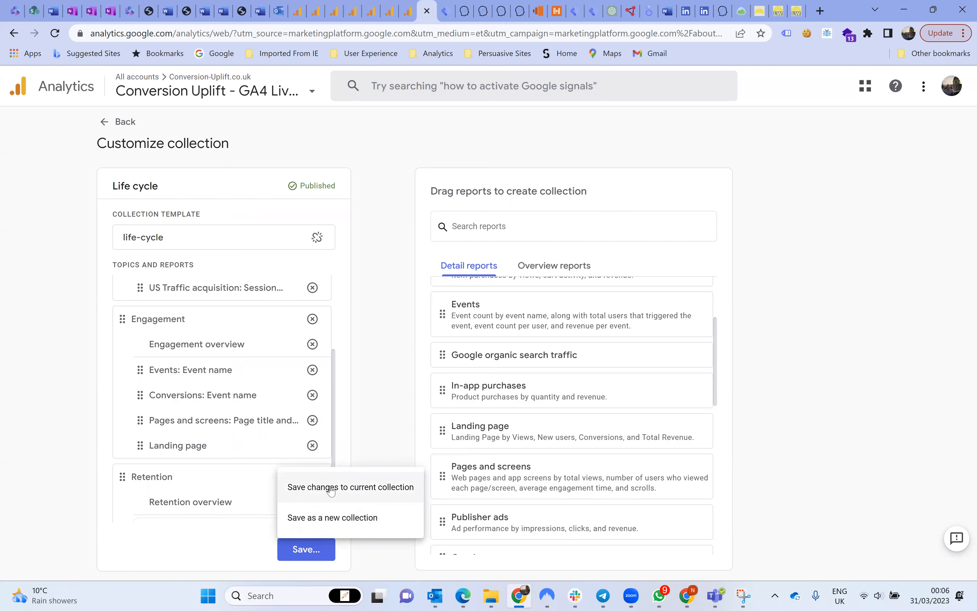
click(331, 487)
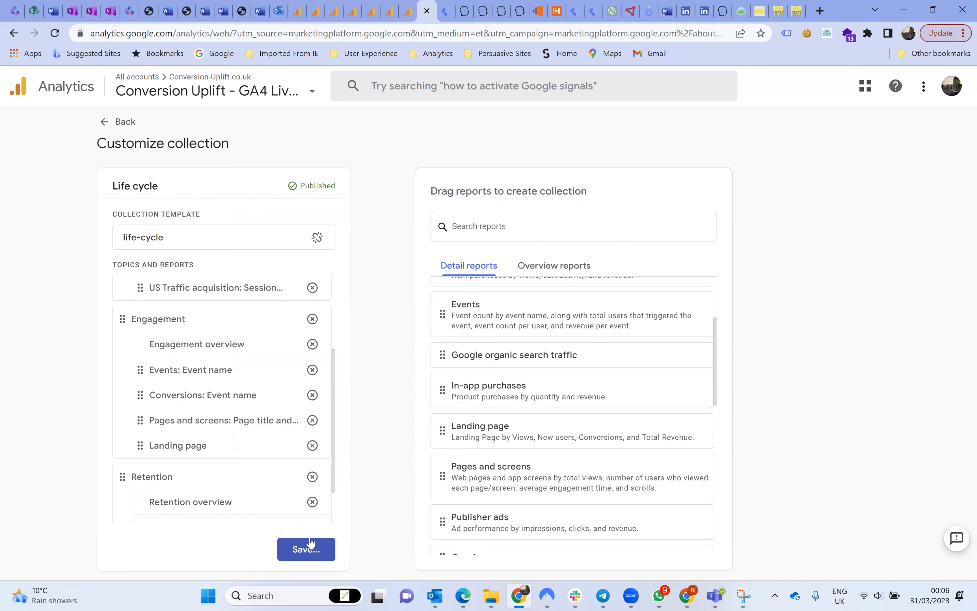
click(119, 123)
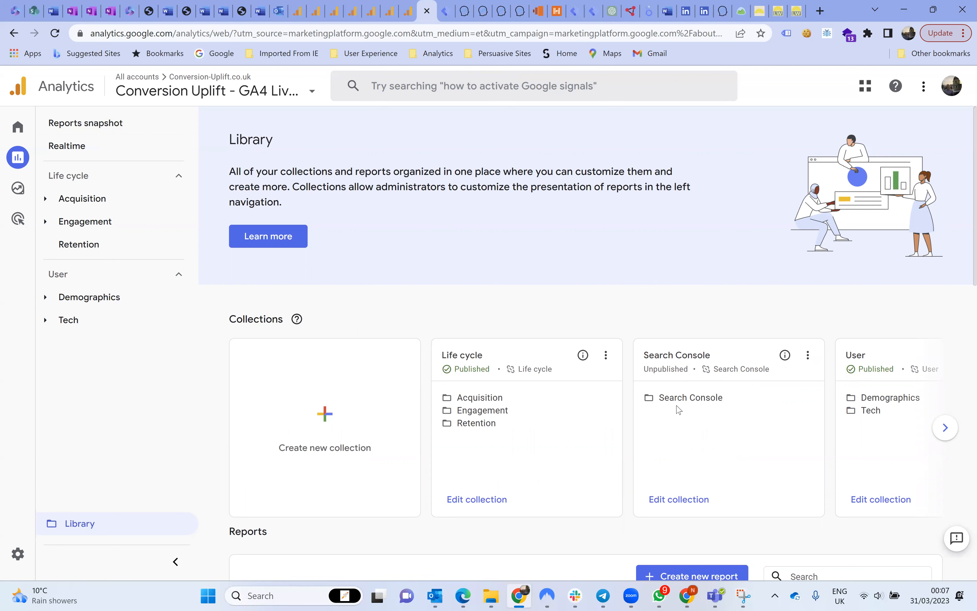
Publish the Search Console collection from the library so its reports are added to the report navigation.
click(807, 356)
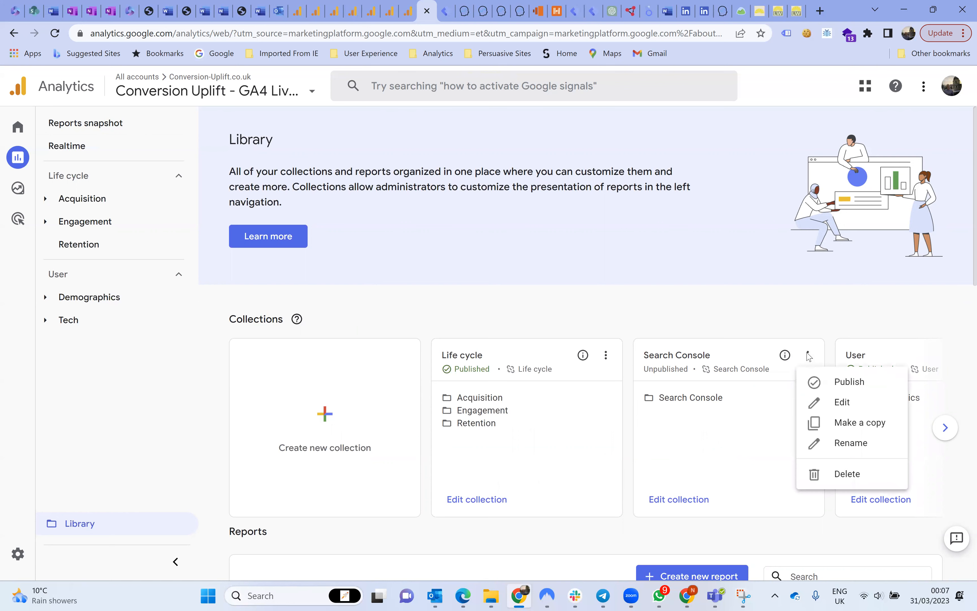
click(833, 384)
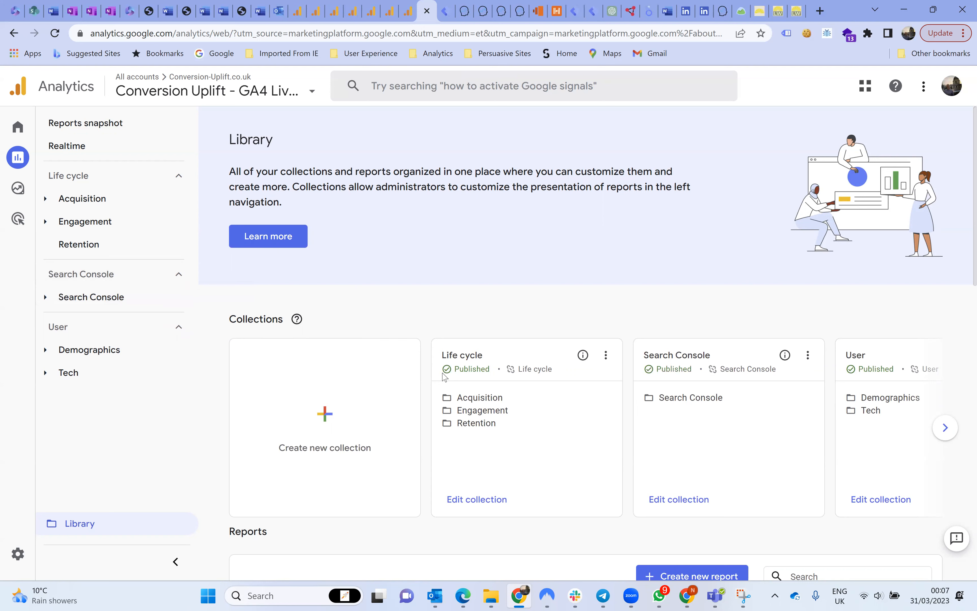
scroll(444, 377, down, 3)
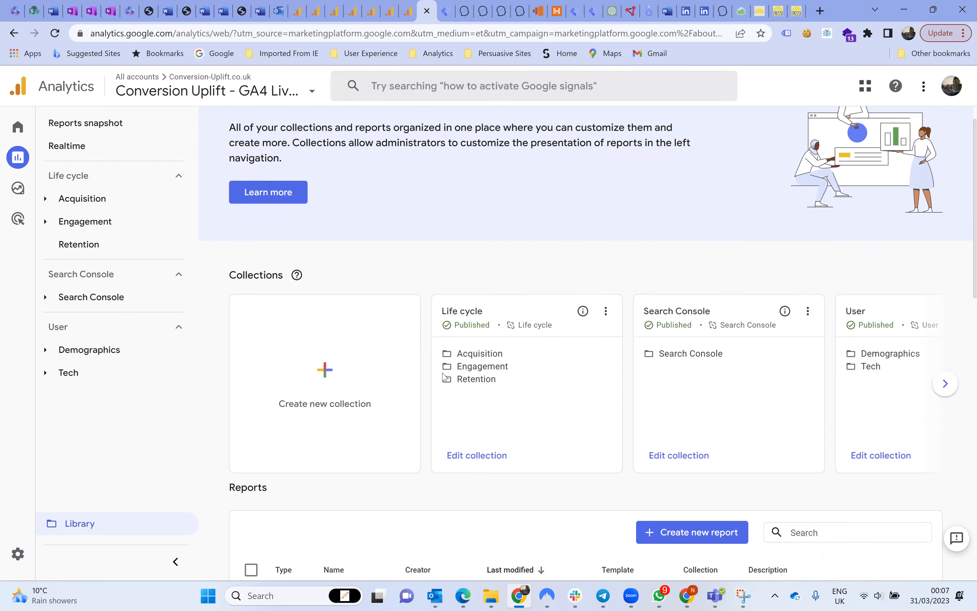
scroll(445, 377, up, 3)
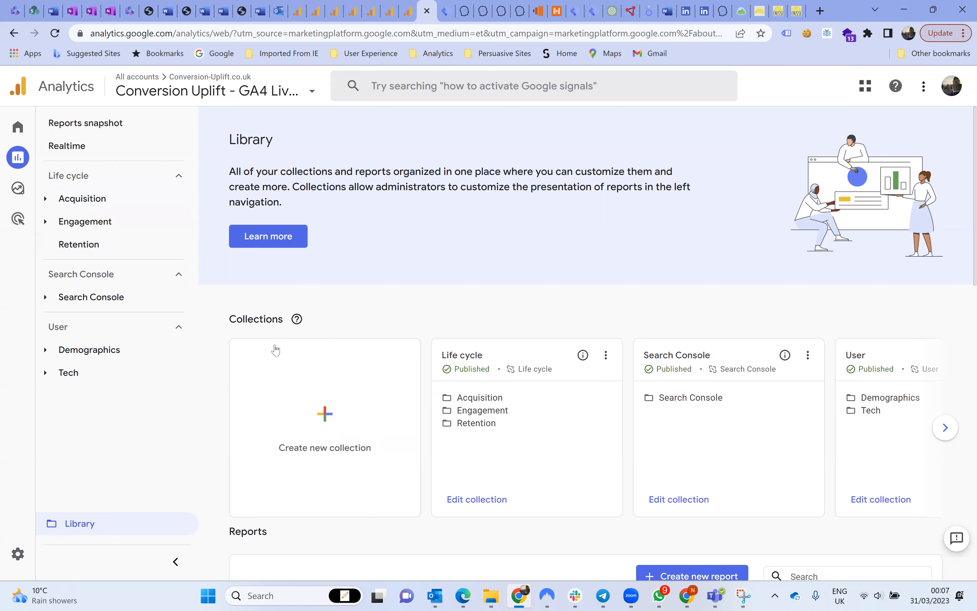
Open the Landing page report from the Engagement topic of the Life cycle collection.
click(280, 407)
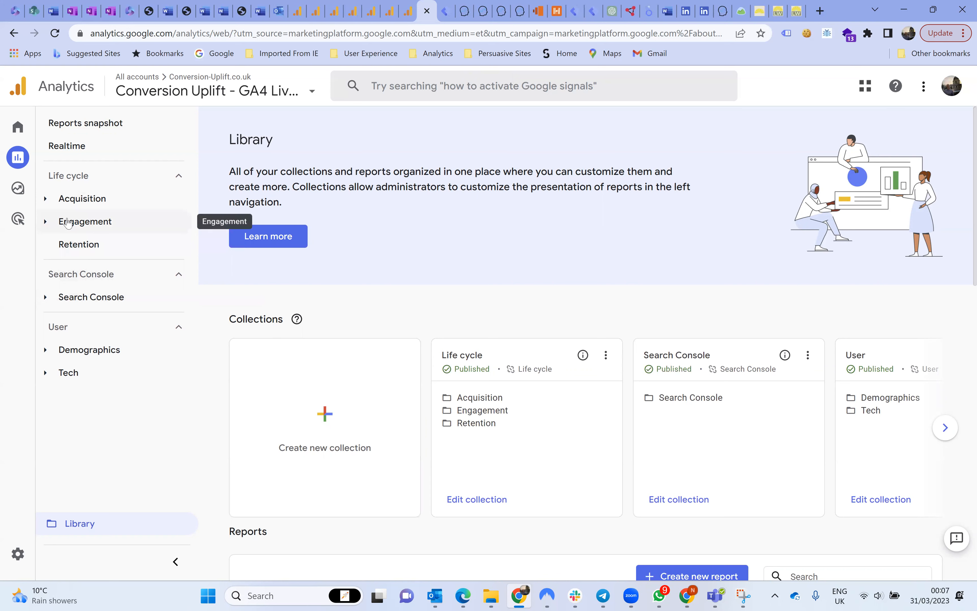
click(69, 229)
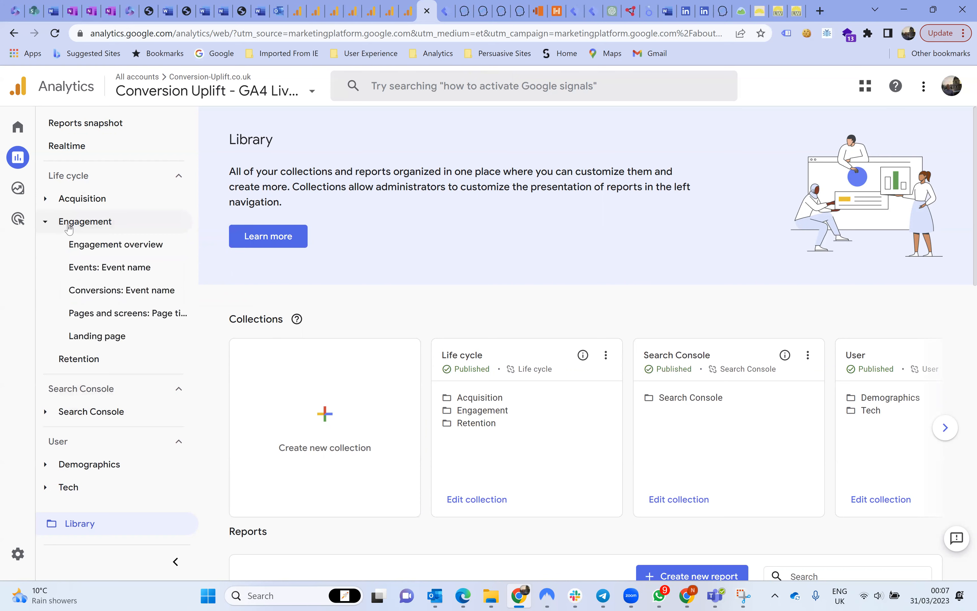
click(93, 336)
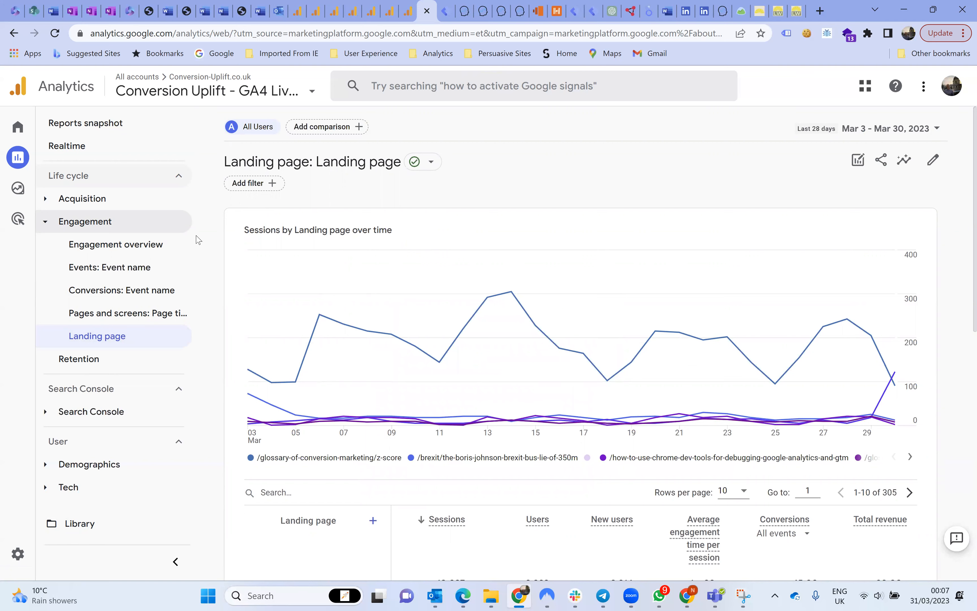
Expand the Search Console topic in the report navigation to view its reports.
click(94, 411)
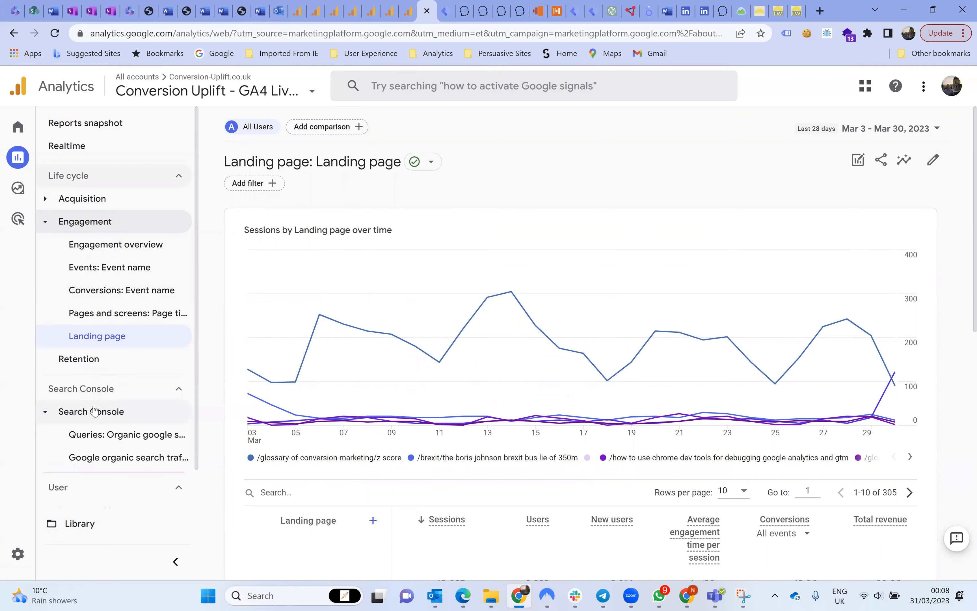
scroll(94, 411, down, 1)
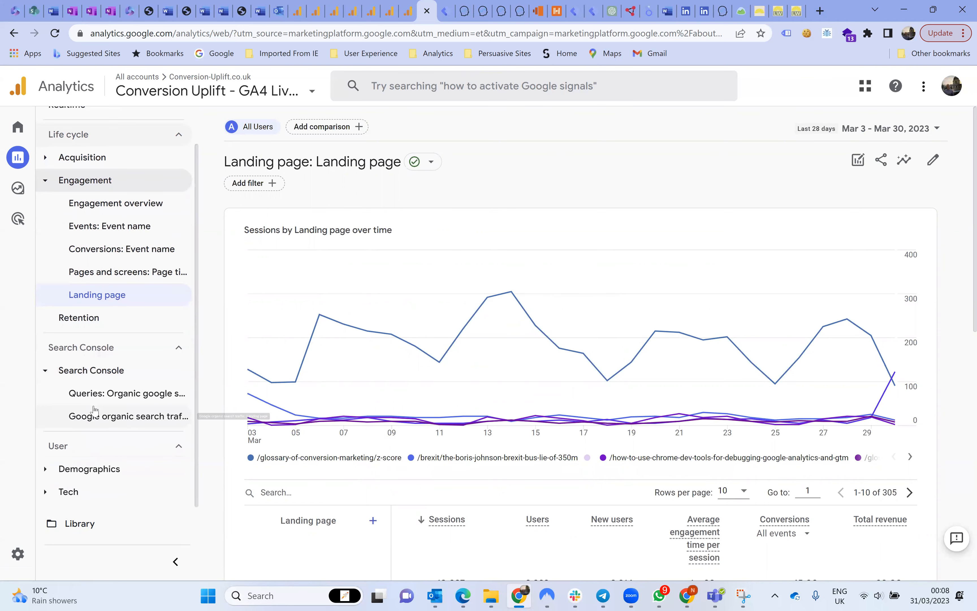